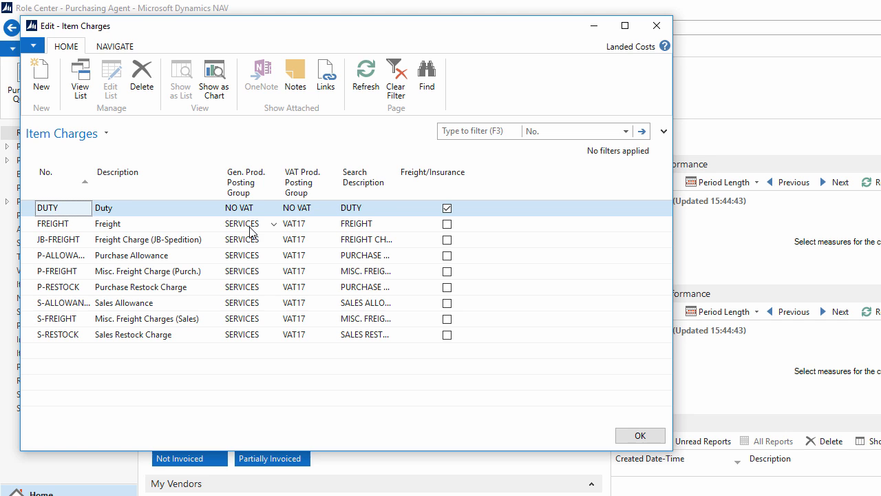
# - Close the Item Charges list, then search for and open the Expected Cost Charge Types page
pyautogui.click(31, 225)
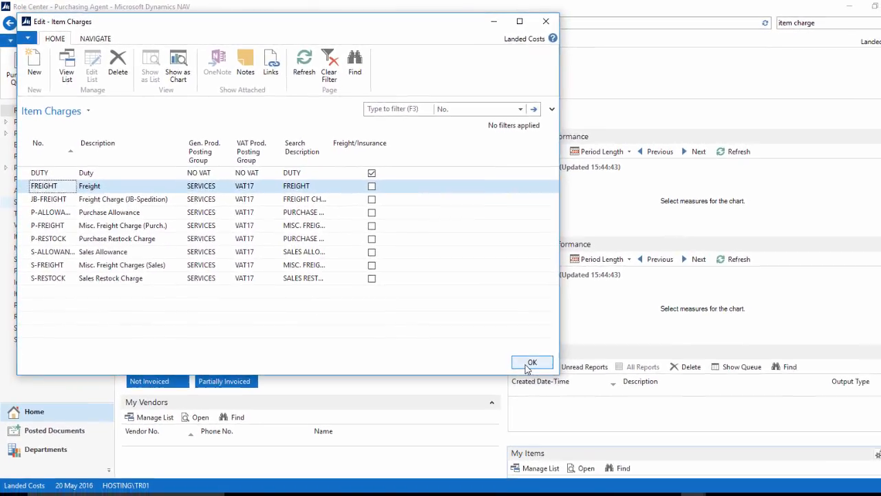
pyautogui.click(527, 366)
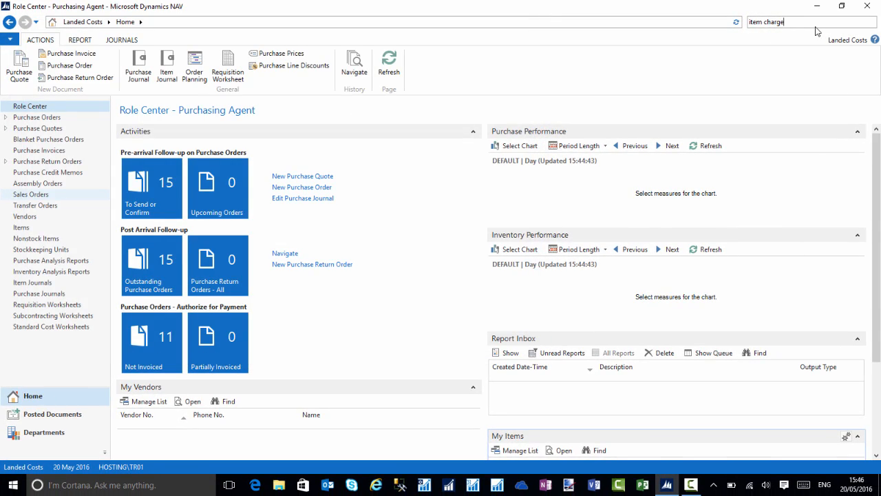
pyautogui.hotkey('ctrl', 'a')
pyautogui.press('BackSpace')
pyautogui.write('ex')
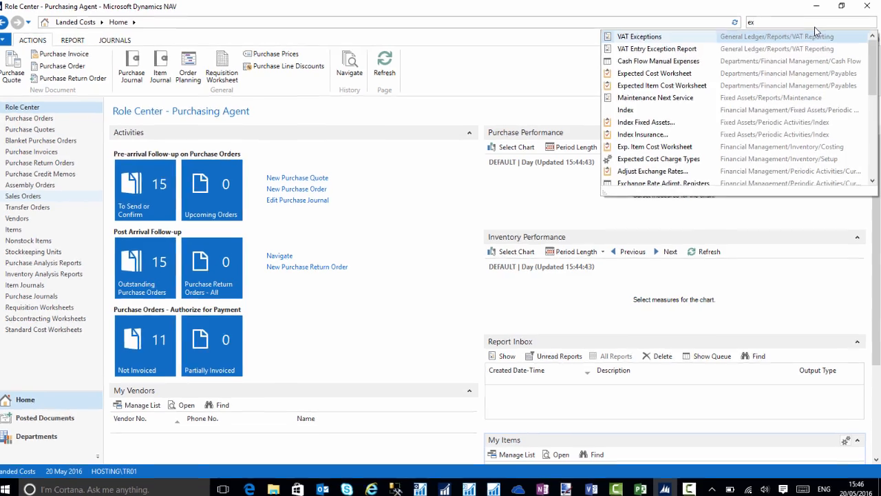
pyautogui.write('pe')
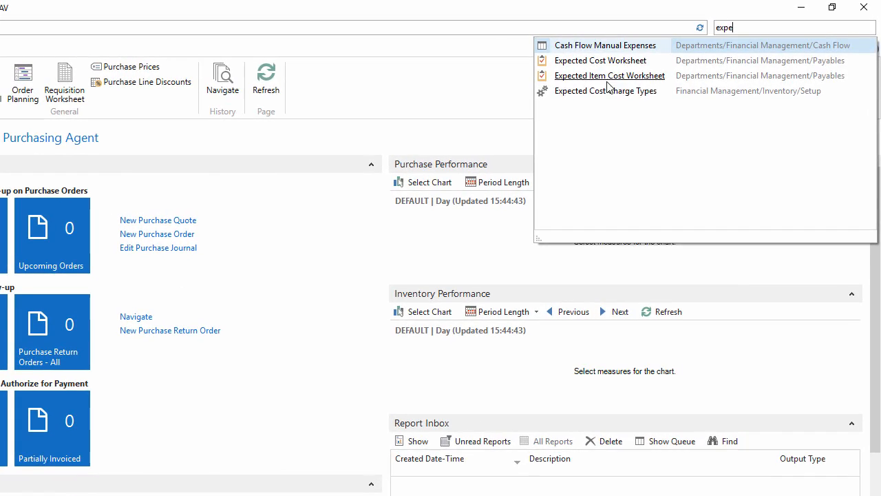
pyautogui.click(608, 91)
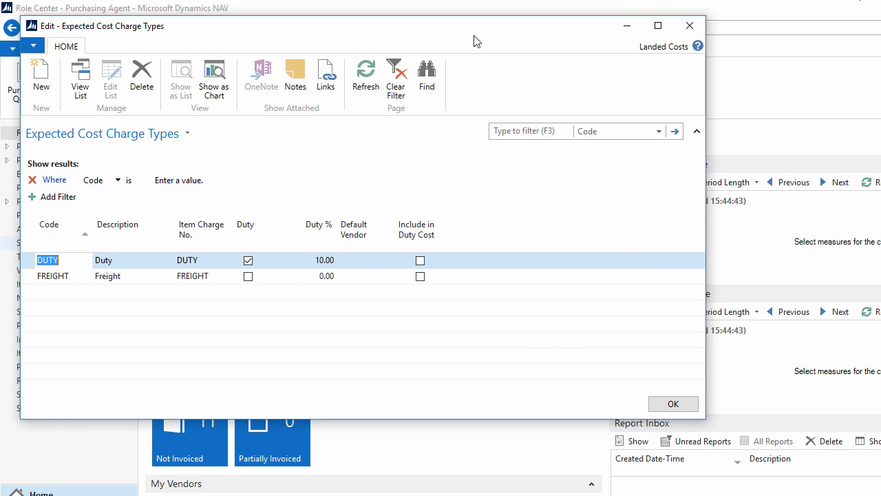
pyautogui.moveTo(474, 41); pyautogui.dragTo(610, 67)
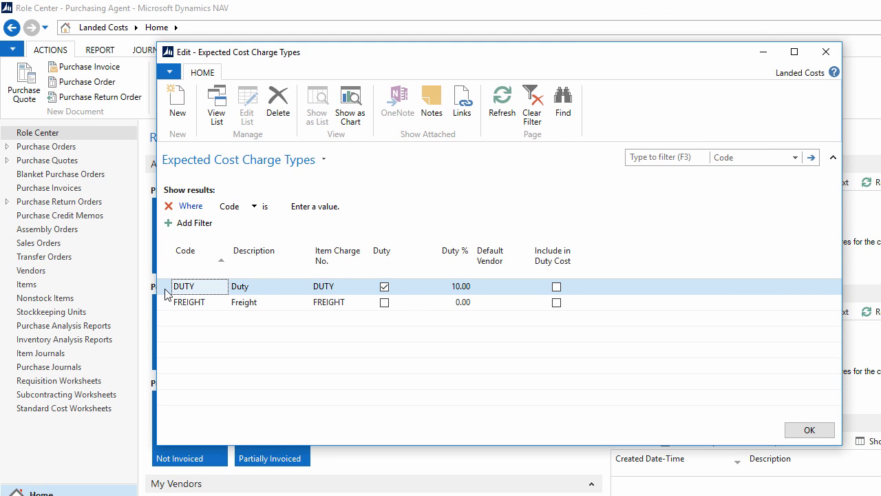
# - Examine the item charge, duty flag and duty percentage of the DUTY charge type and the FREIGHT line, then close the list
pyautogui.click(197, 289)
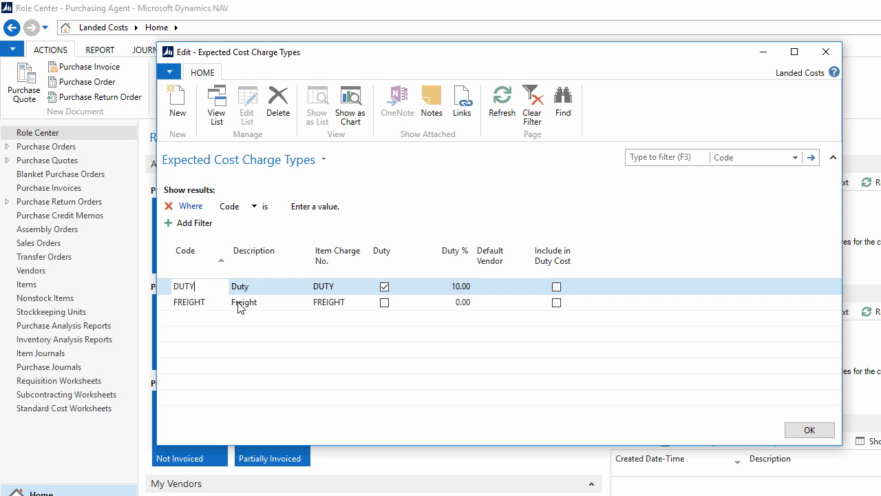
pyautogui.click(342, 284)
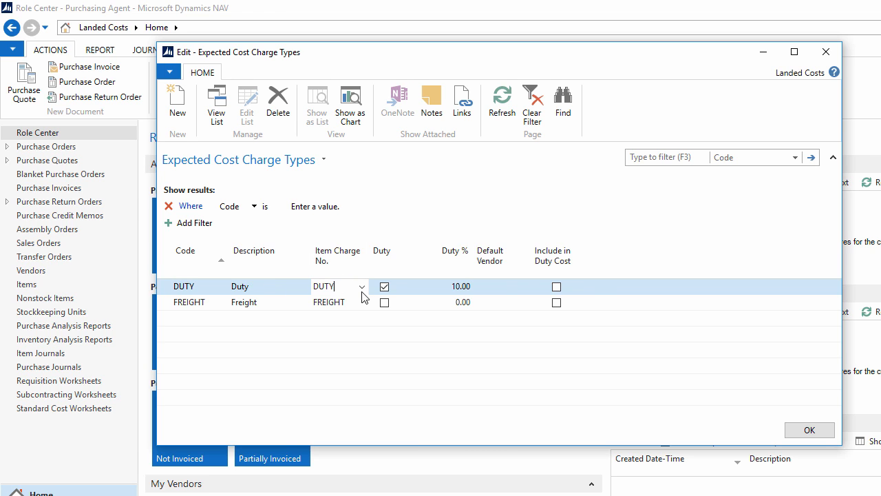
pyautogui.click(362, 287)
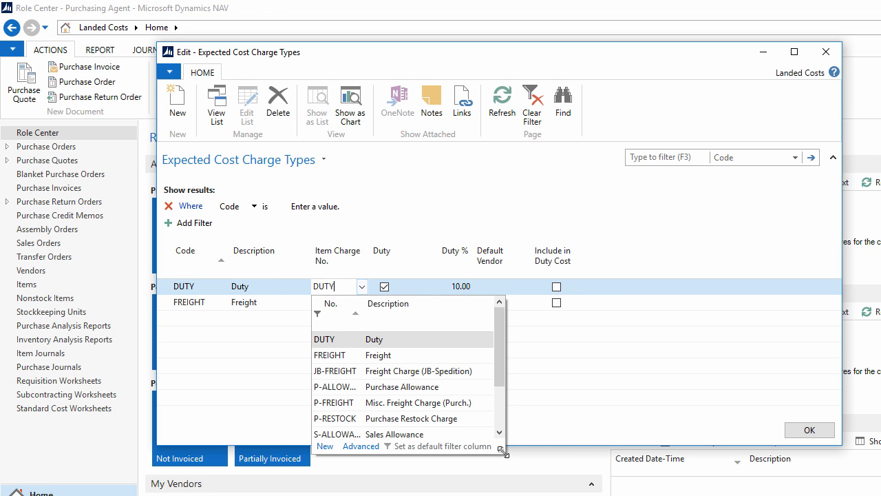
pyautogui.moveTo(505, 452); pyautogui.dragTo(586, 495)
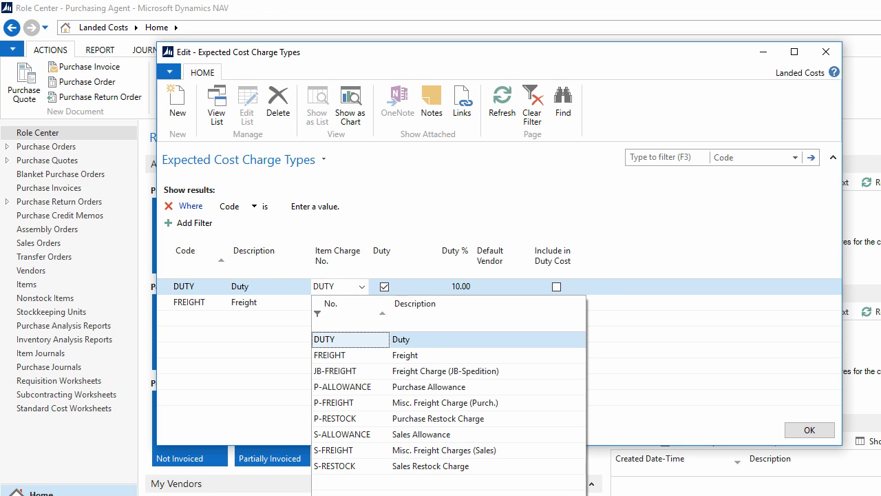
pyautogui.click(171, 289)
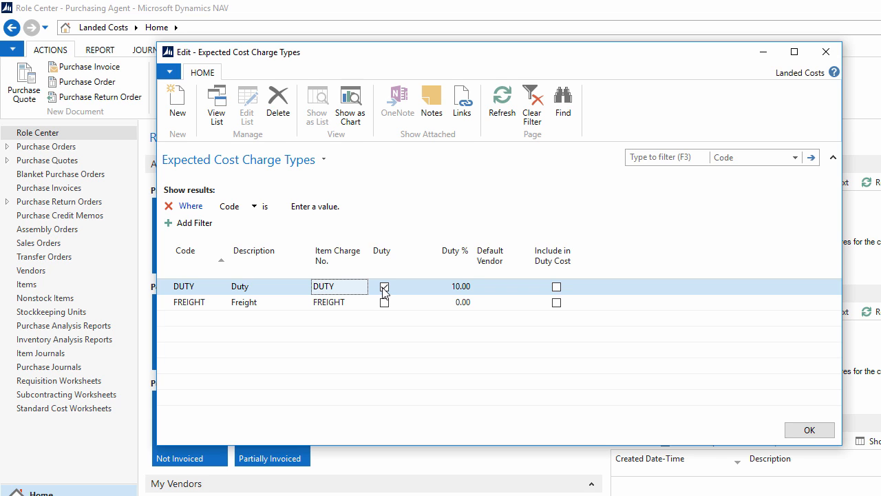
pyautogui.click(451, 289)
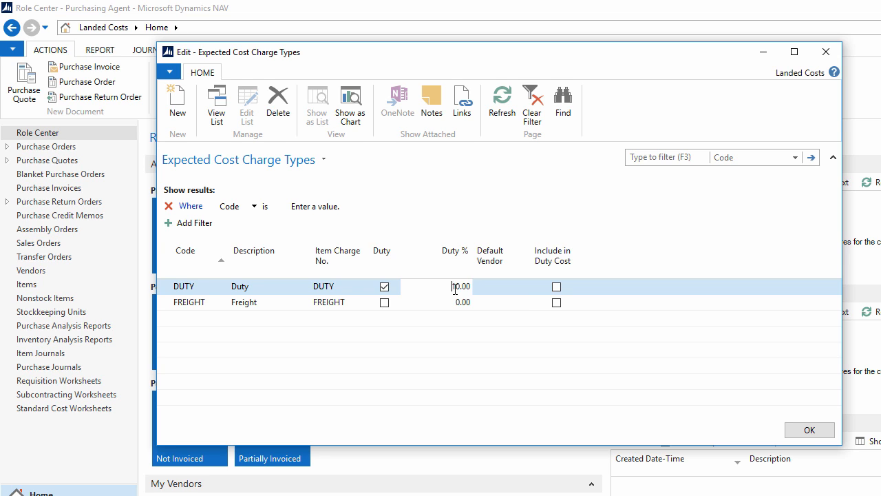
pyautogui.click(173, 302)
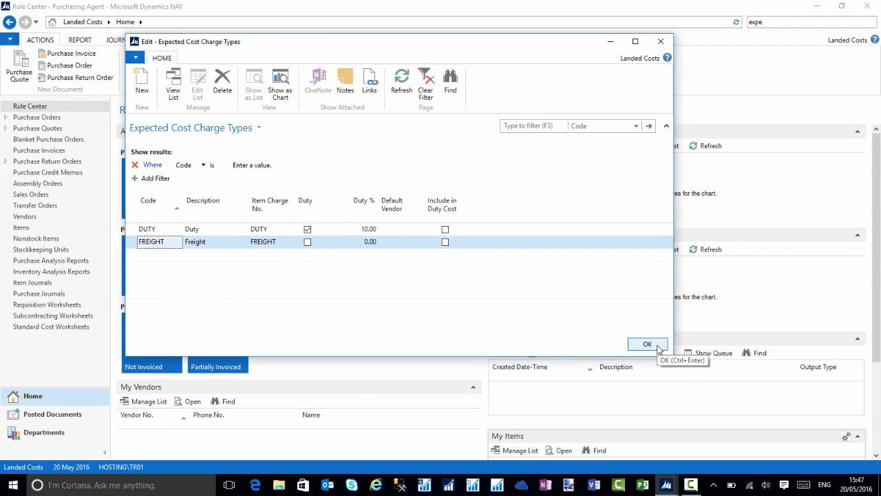
pyautogui.click(822, 432)
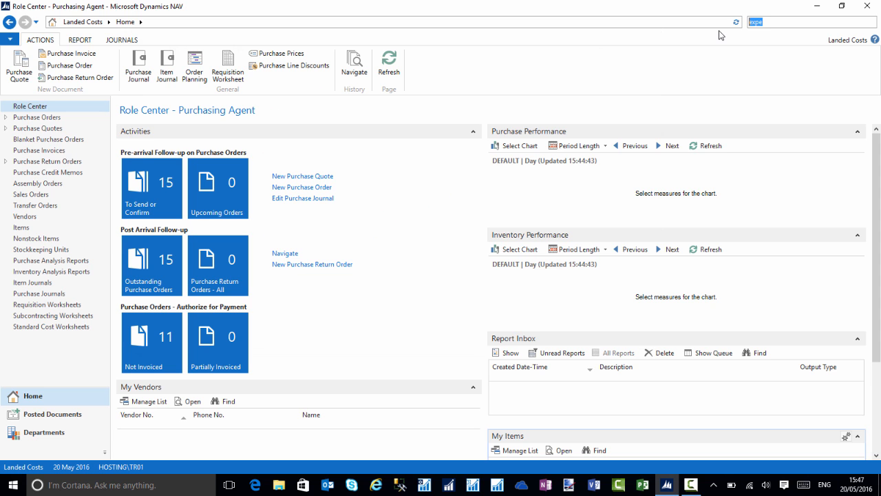
# - Search for "tarif" and open the Tariff Numbers page from the Intrastat setup
pyautogui.write('tarr')
pyautogui.press('BackSpace')
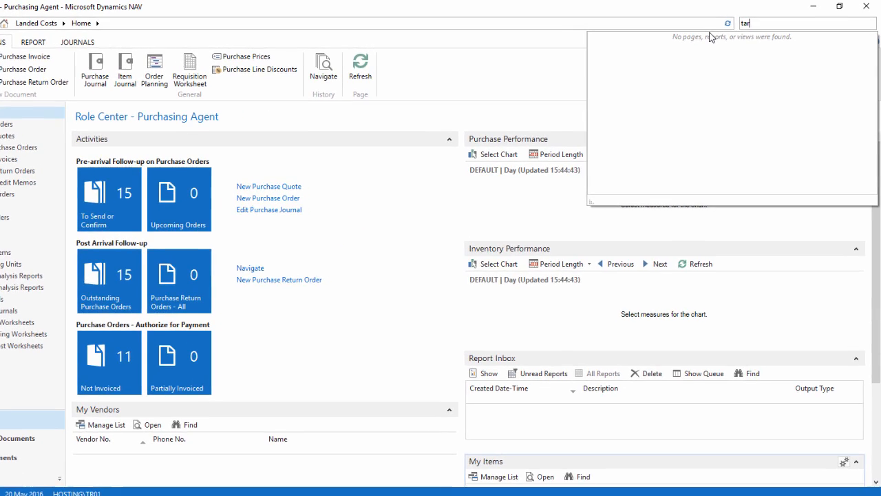
pyautogui.write('if')
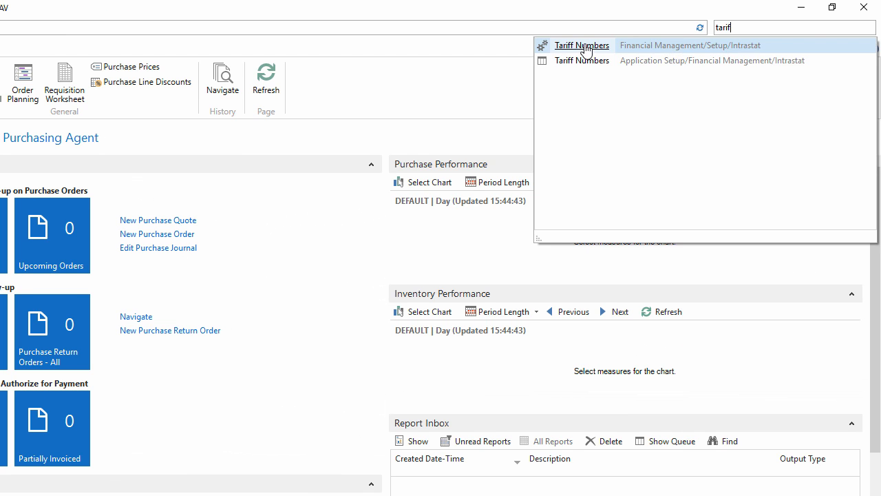
pyautogui.click(591, 46)
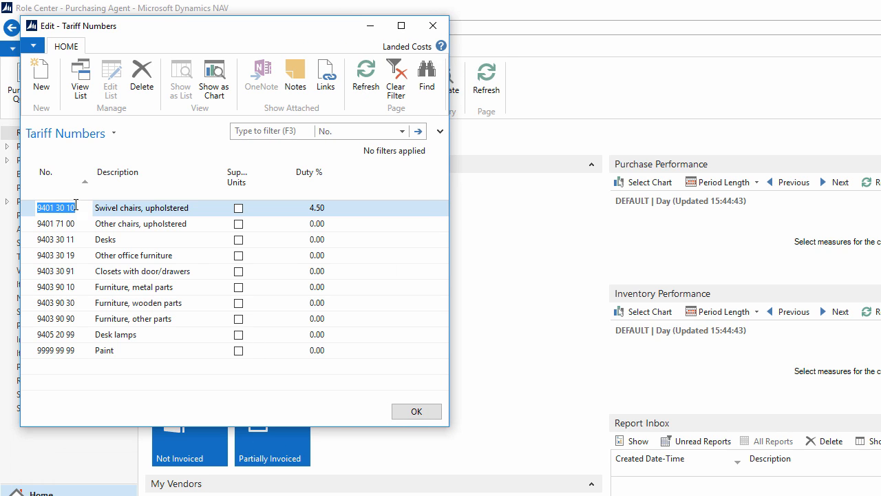
# - Check the duty percentage of the upholstered swivel chairs tariff number and close the Tariff Numbers list
pyautogui.click(26, 211)
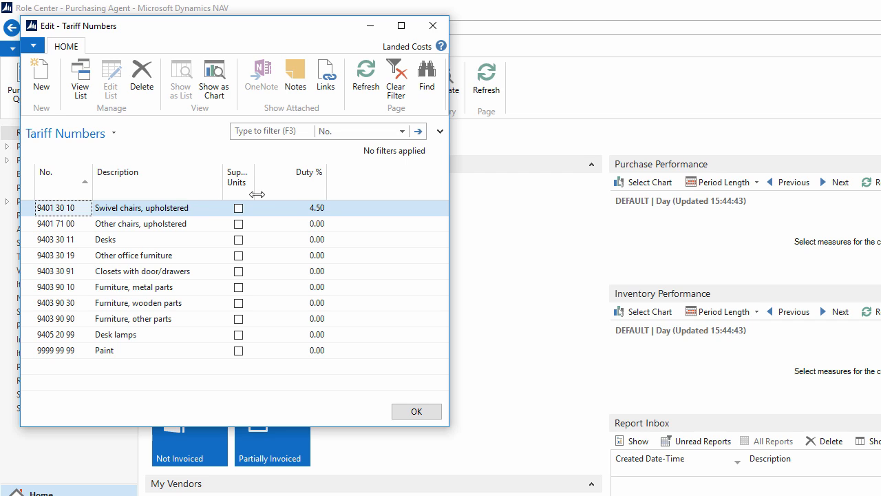
pyautogui.click(307, 211)
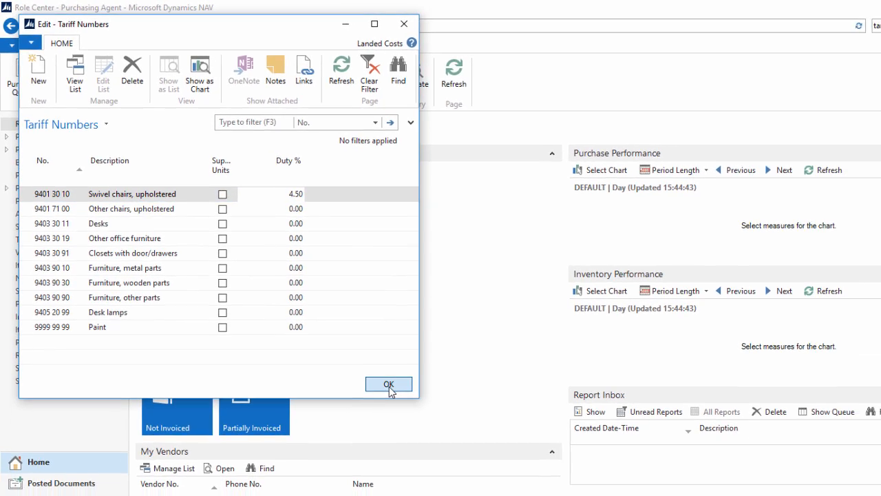
pyautogui.click(417, 411)
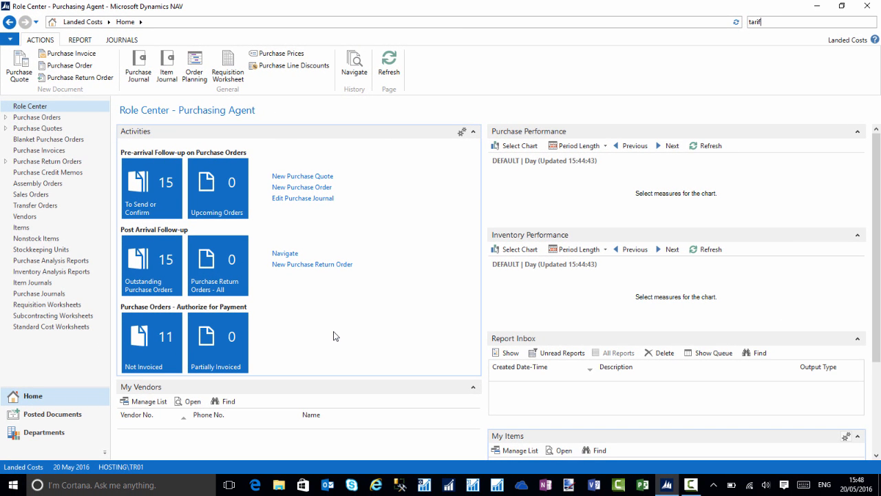
# - Open the item card of PBO_1234 from the Items list
pyautogui.click(21, 229)
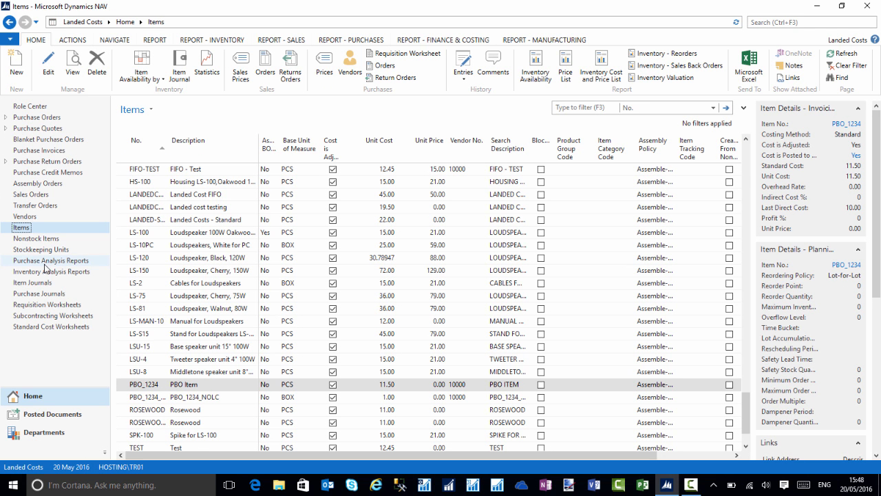
pyautogui.click(151, 387)
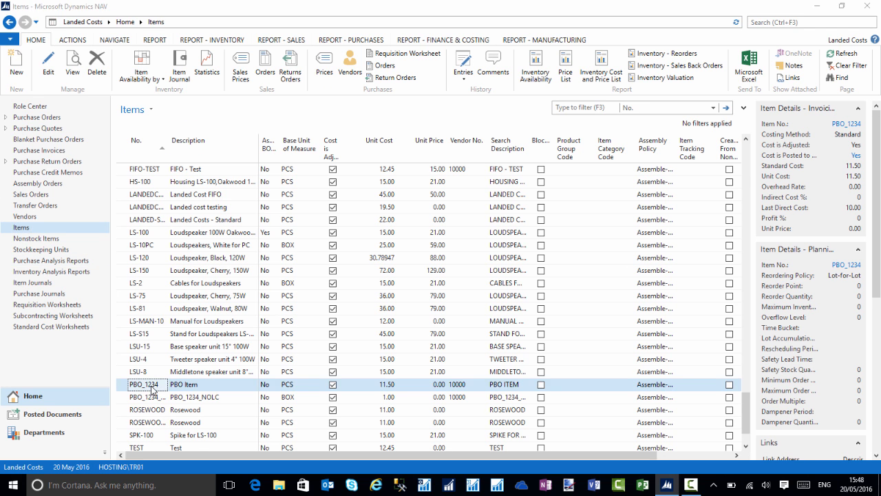
pyautogui.doubleClick(151, 387)
# - Expand the Foreign Trade section of the item card and collapse the General section
pyautogui.scroll(-3, 743, 310)
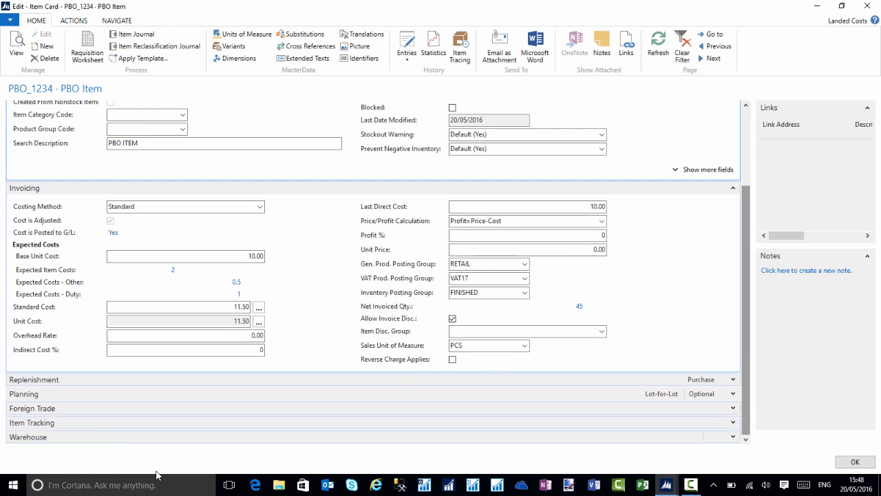
pyautogui.click(731, 414)
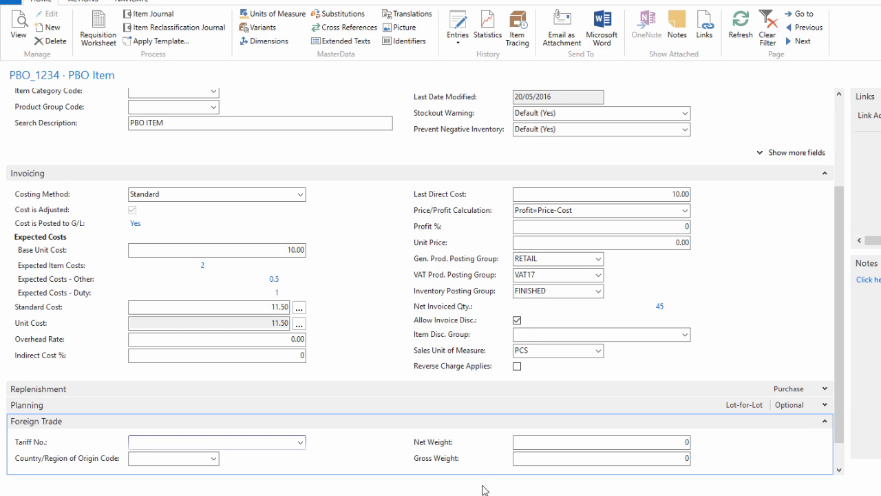
pyautogui.click(221, 251)
pyautogui.scroll(3, 310, 296)
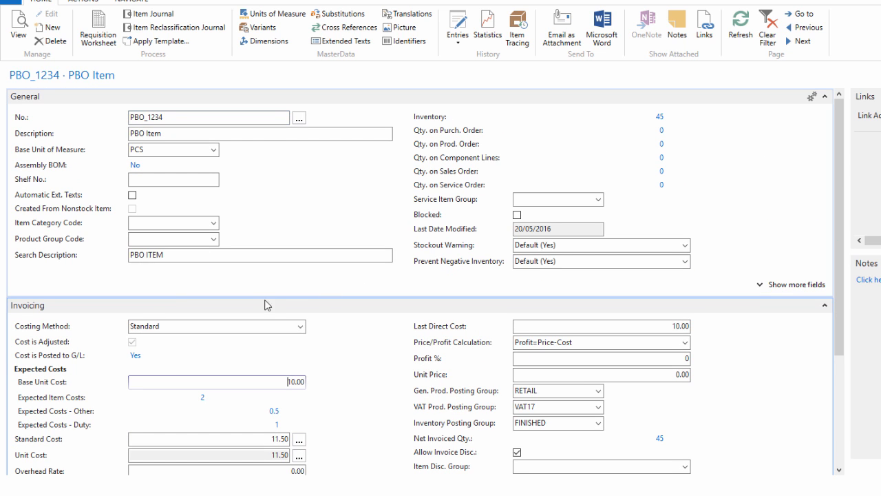
pyautogui.click(825, 97)
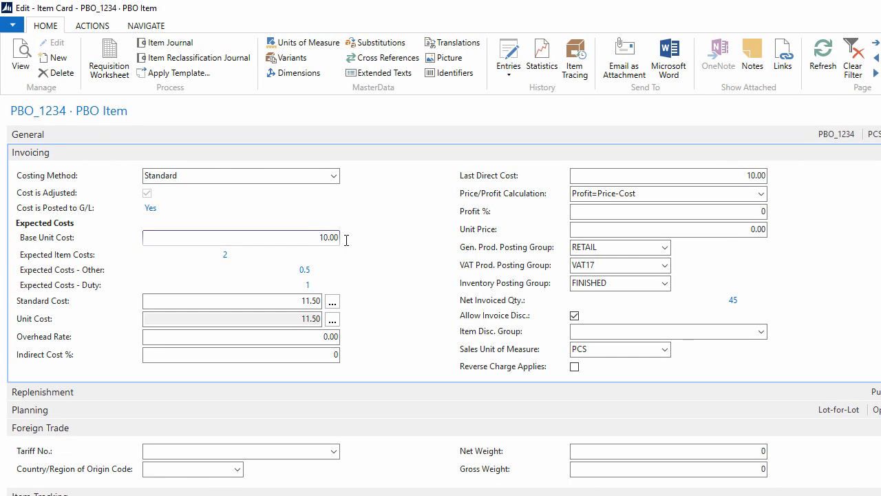
# - Open the Expected Item Costs of PBO_1234 from the Invoicing section and make the list editable
pyautogui.click(347, 240)
pyautogui.click(226, 256)
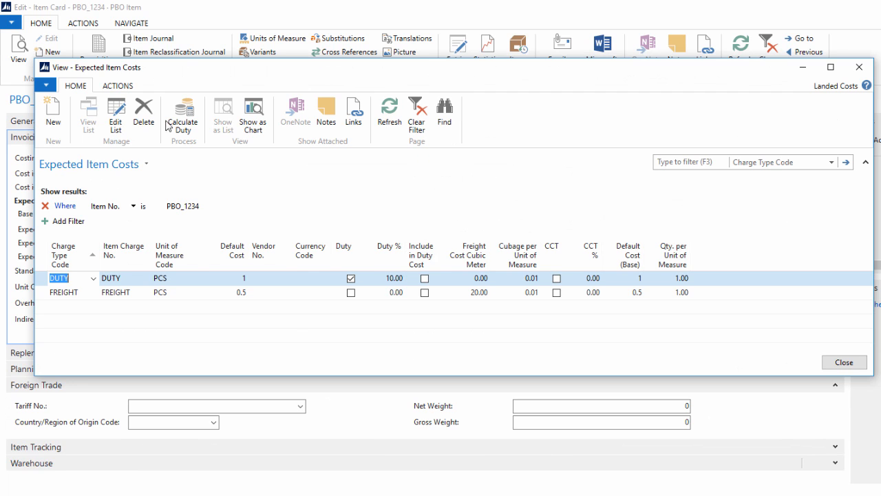
pyautogui.click(115, 119)
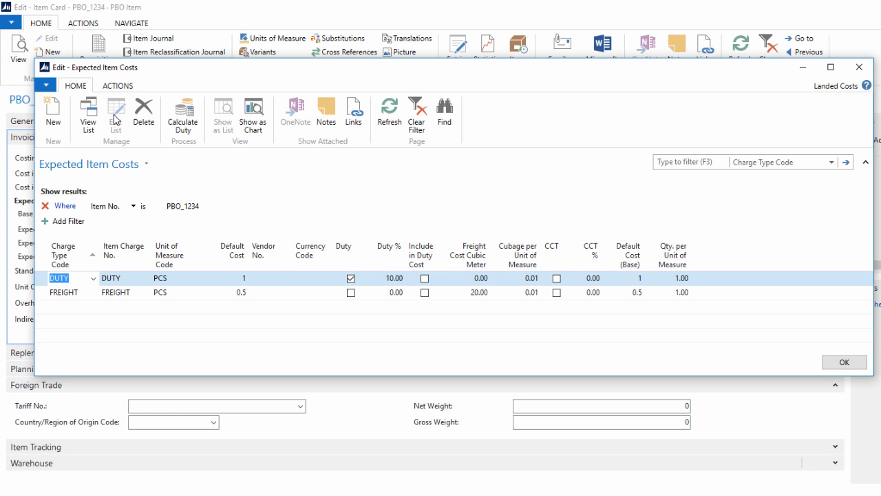
# - Examine the duty percentage and the freight line's default cost and cubic metre cost, then close the Expected Item Costs list
pyautogui.click(43, 284)
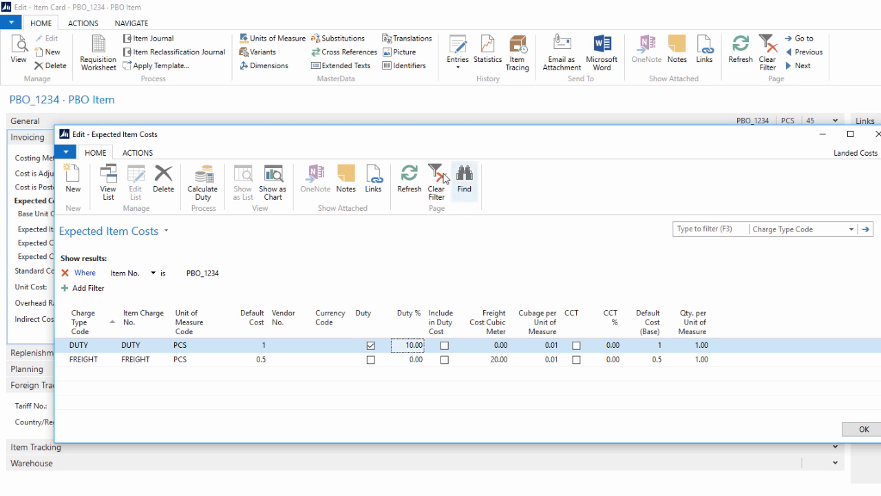
pyautogui.moveTo(408, 140); pyautogui.dragTo(486, 100)
pyautogui.click(142, 322)
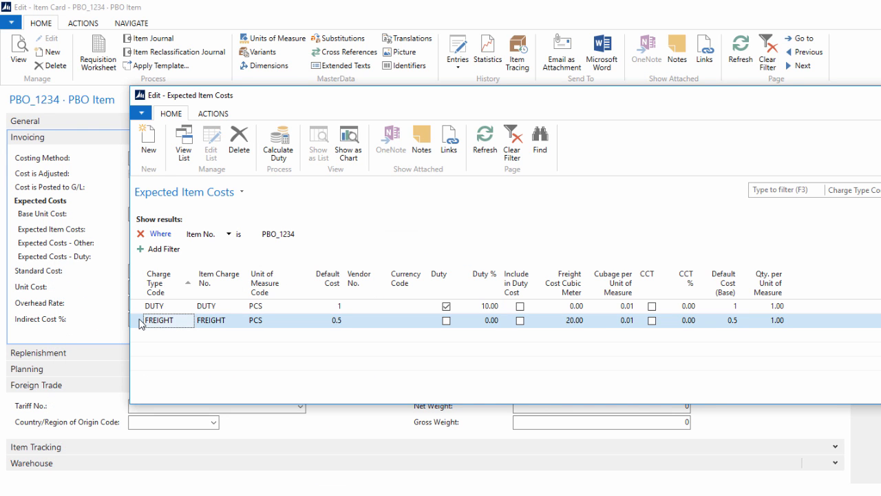
pyautogui.click(329, 321)
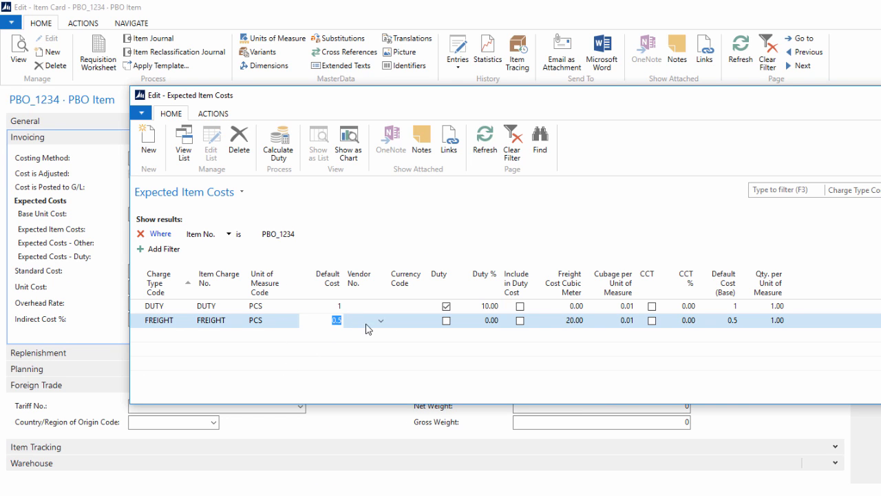
pyautogui.click(565, 321)
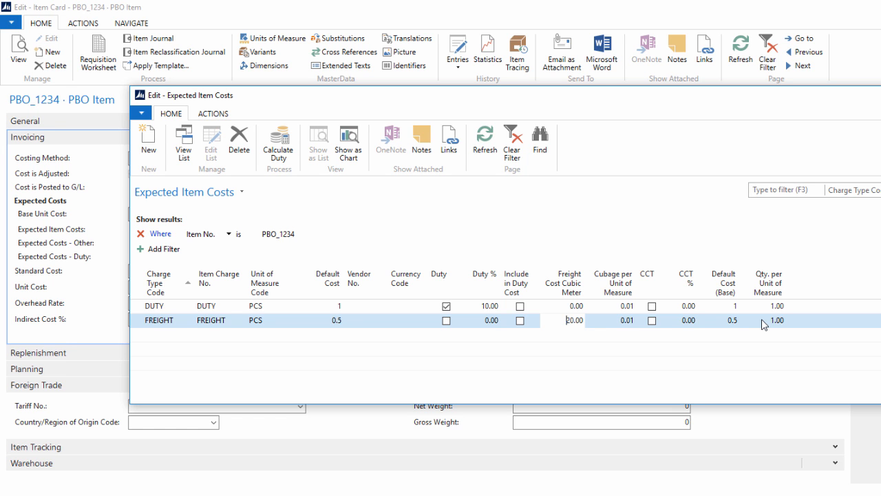
pyautogui.click(327, 322)
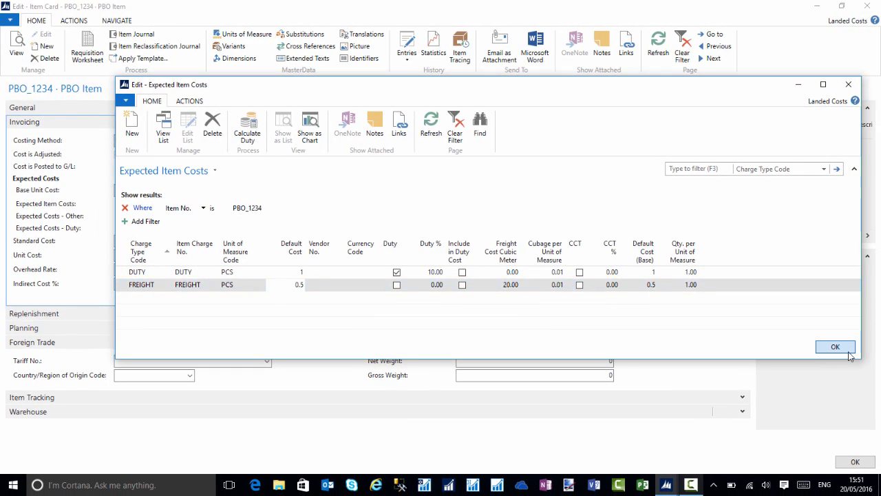
pyautogui.click(849, 353)
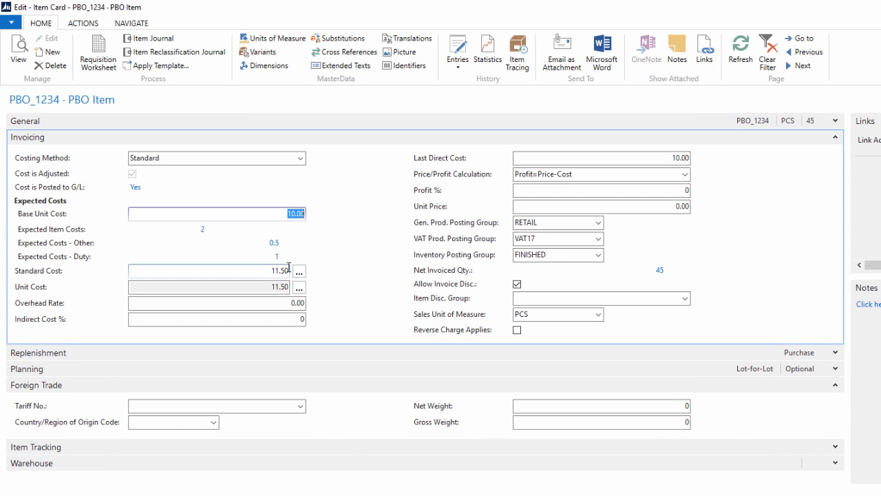
# - Check the Standard Cost of PBO_1234 in the Invoicing section
pyautogui.click(264, 272)
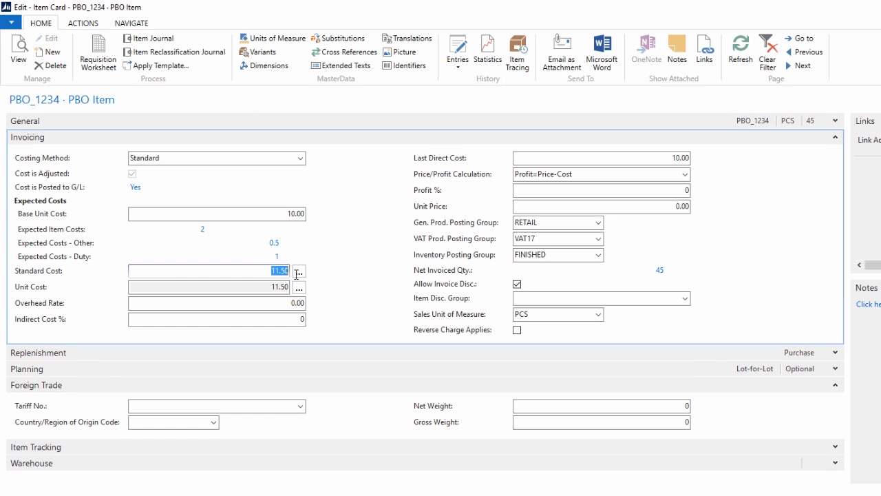